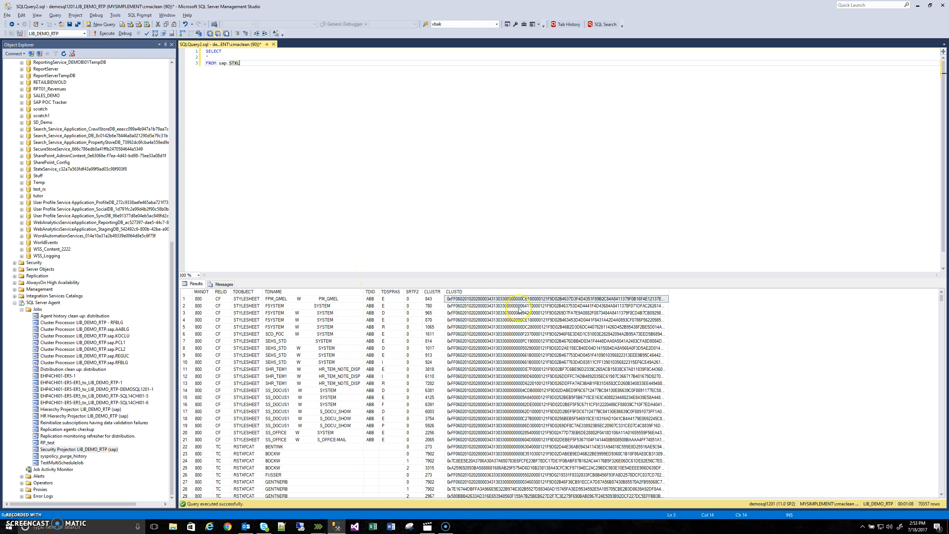
# Step: Highlight the CLUSTD column in the sap.STXL query results to examine the cluster data
pyautogui.click(463, 292)
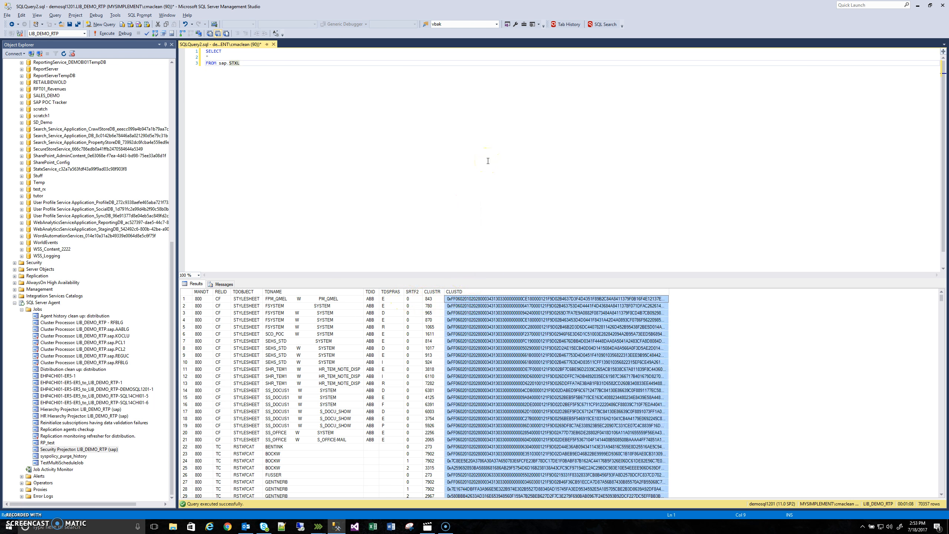
pyautogui.click(288, 114)
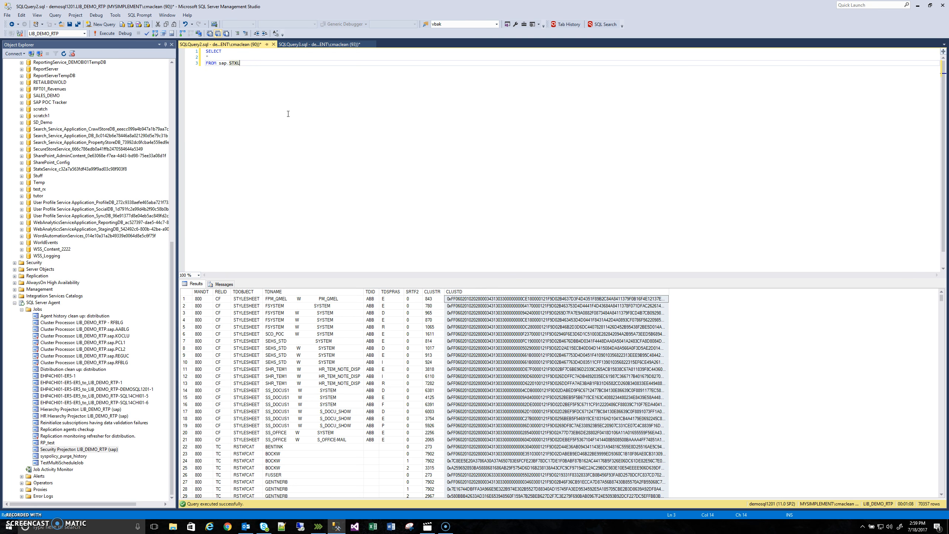
pyautogui.click(583, 127)
pyautogui.click(307, 220)
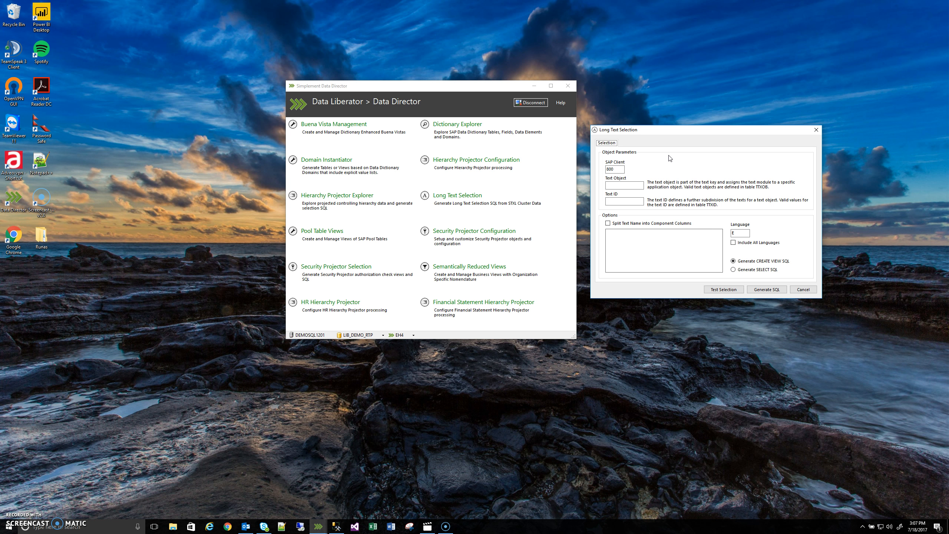
pyautogui.click(596, 95)
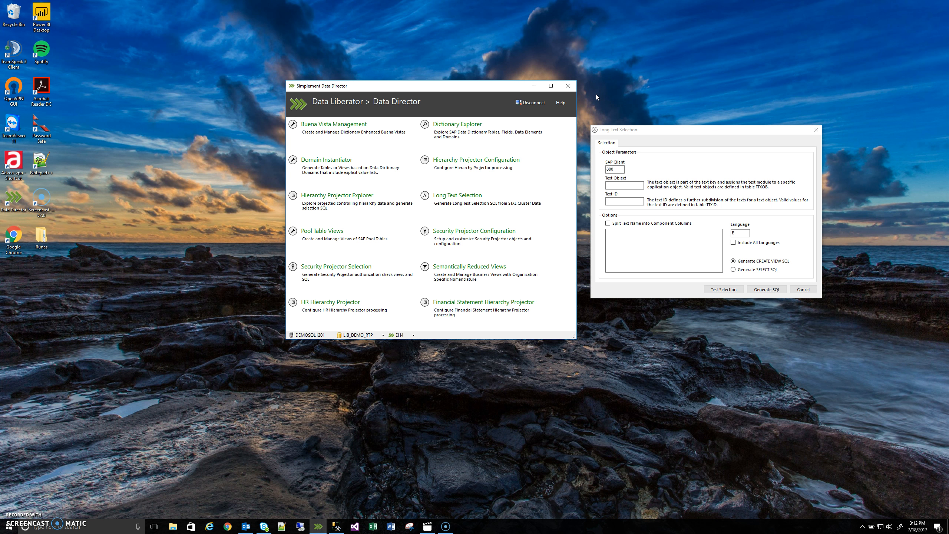
pyautogui.click(622, 319)
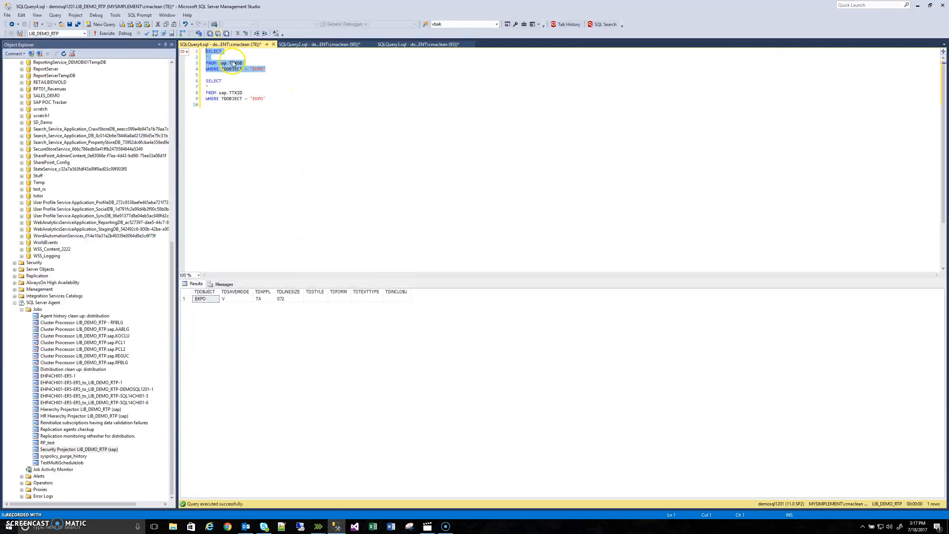
# Step: Change the TDOBJECT filter of the sap.TTXOB query to 'EKKO' and run only that query
pyautogui.click(298, 53)
pyautogui.doubleClick(258, 69)
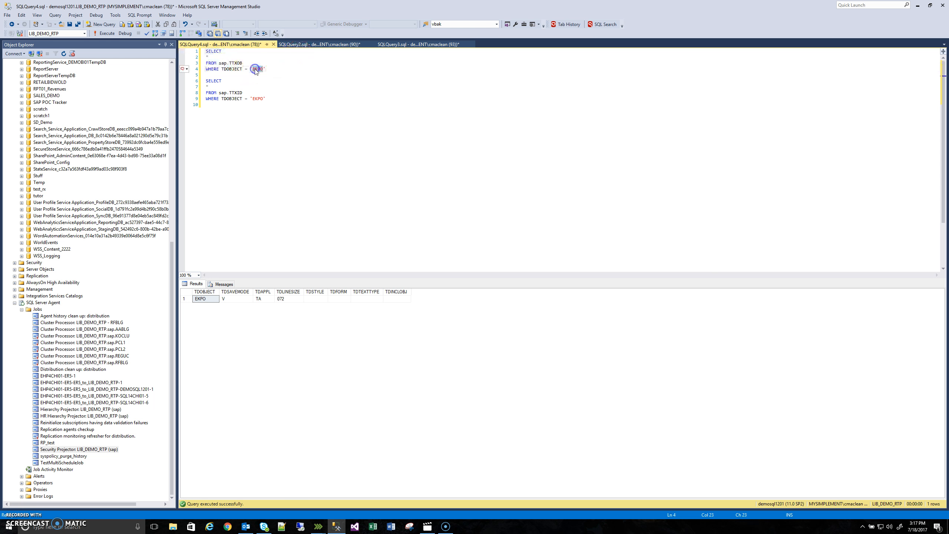
pyautogui.write('EK')
pyautogui.moveTo(281, 70); pyautogui.dragTo(189, 53)
pyautogui.press('F5')
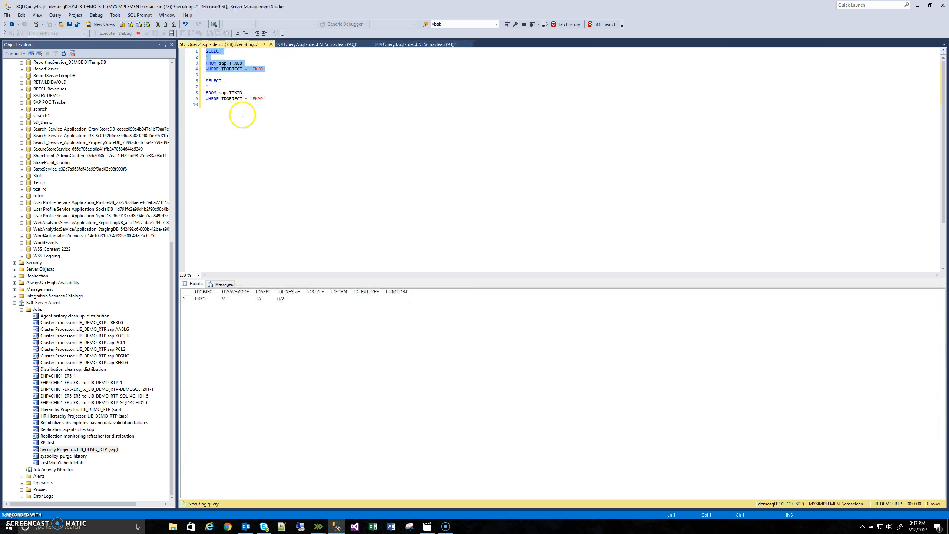
# Step: Set the TDOBJECT filter of the sap.TTXOB query to 'EKPO' and run only that query
pyautogui.doubleClick(255, 69)
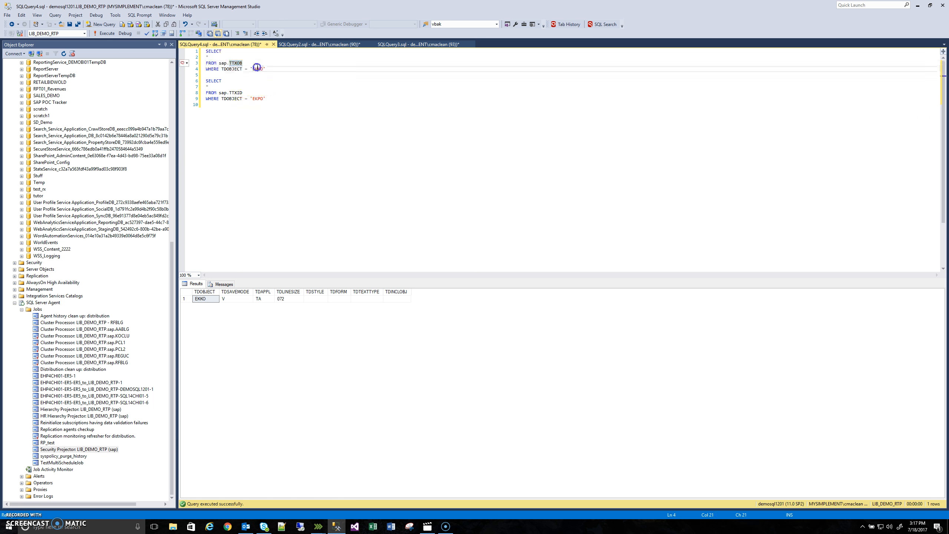
pyautogui.write('EKPO')
pyautogui.hotkey('shift', 'Up')
pyautogui.hotkey('shift', 'Up')
pyautogui.hotkey('shift', 'Up')
pyautogui.hotkey('shift', 'Home')
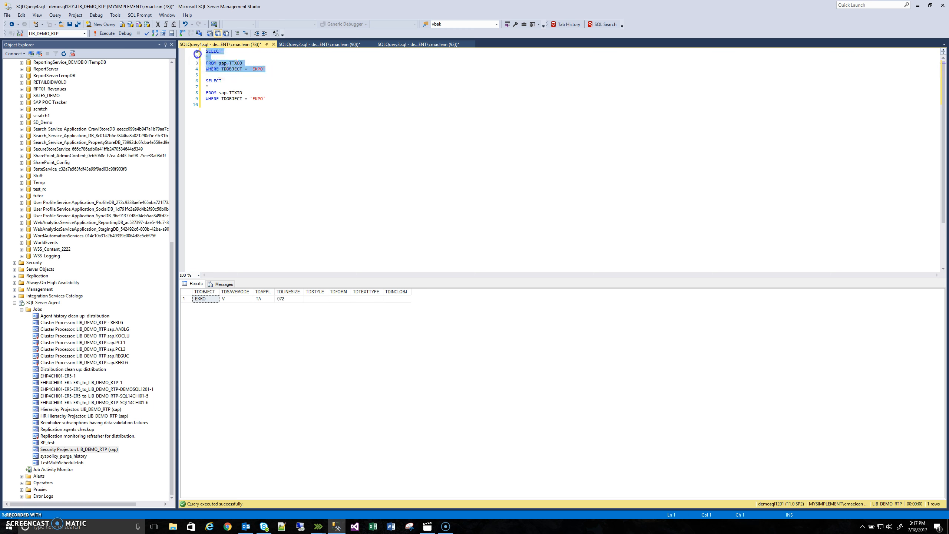
pyautogui.press('F5')
# Step: Run only the sap.TTXID query for EKPO and examine its TDID column, picking out text ID F01
pyautogui.moveTo(266, 99); pyautogui.dragTo(205, 81)
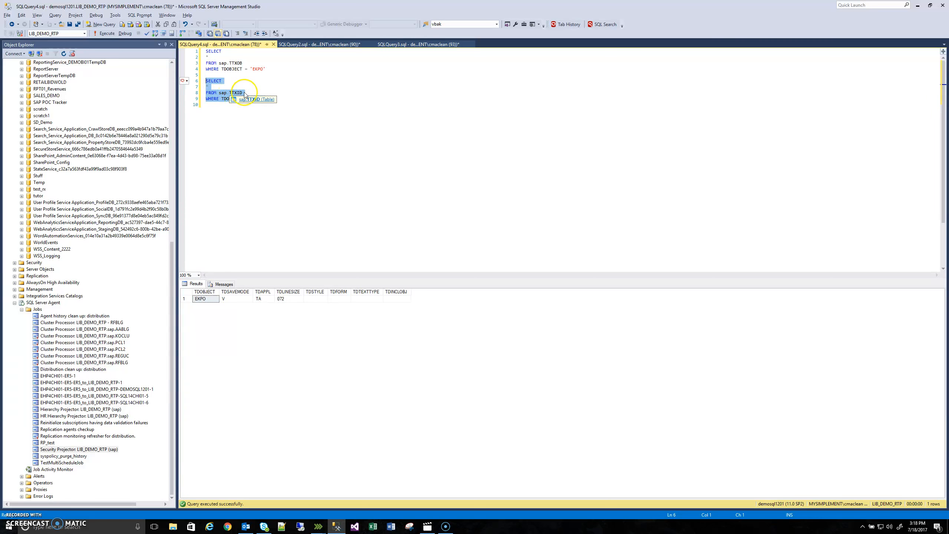
pyautogui.press('F5')
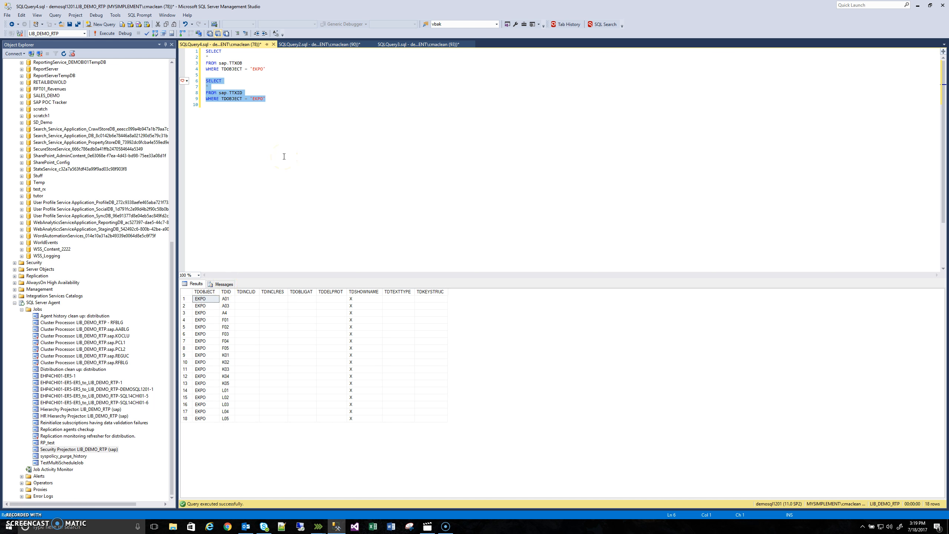
pyautogui.click(226, 293)
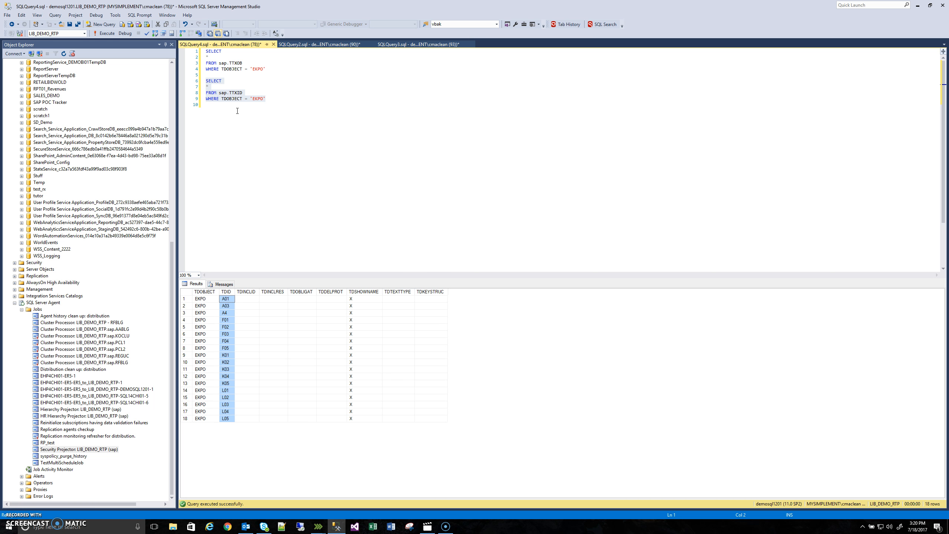
pyautogui.click(337, 152)
pyautogui.click(226, 321)
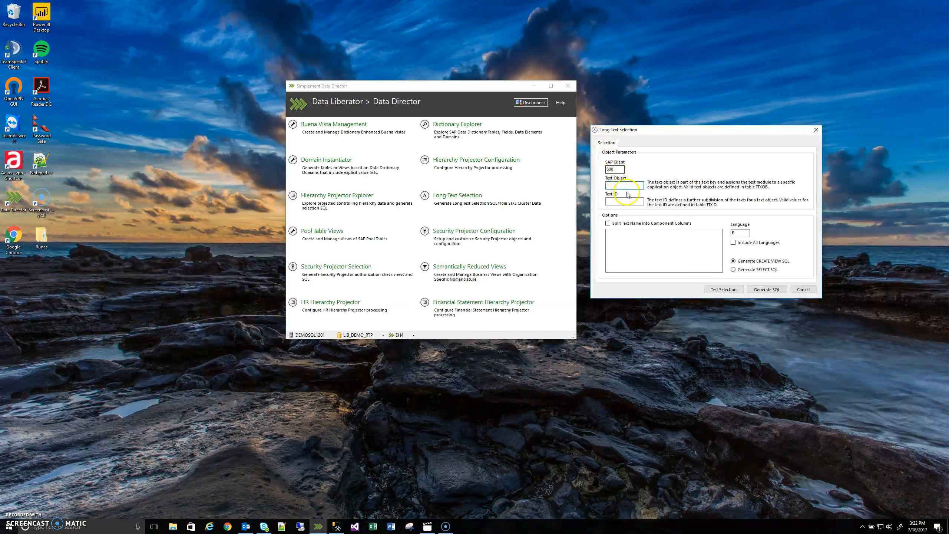
# Step: In the Data Director Long Text Selection form, set the text object to EKPO and the text ID to F01
pyautogui.click(626, 186)
pyautogui.write('EKPO')
pyautogui.click(610, 201)
pyautogui.write('F01')
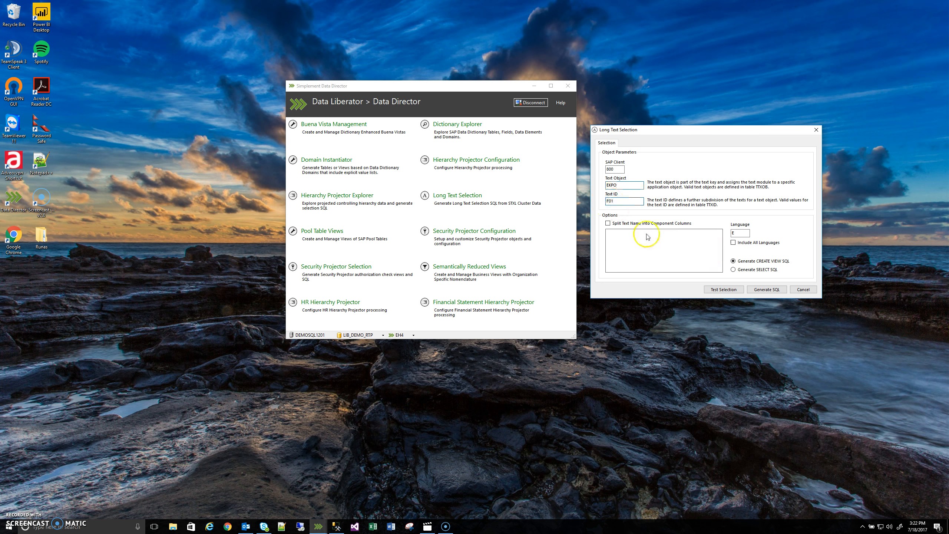
# Step: Test the EKPO/F01 selection, moving and widening the results window to read the long texts, and close the results
pyautogui.click(729, 290)
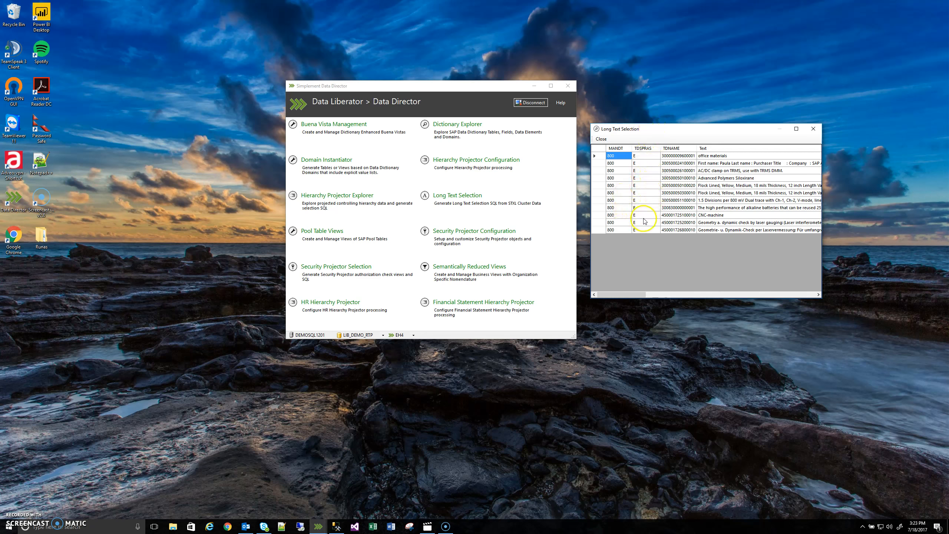
pyautogui.moveTo(664, 129); pyautogui.dragTo(662, 145)
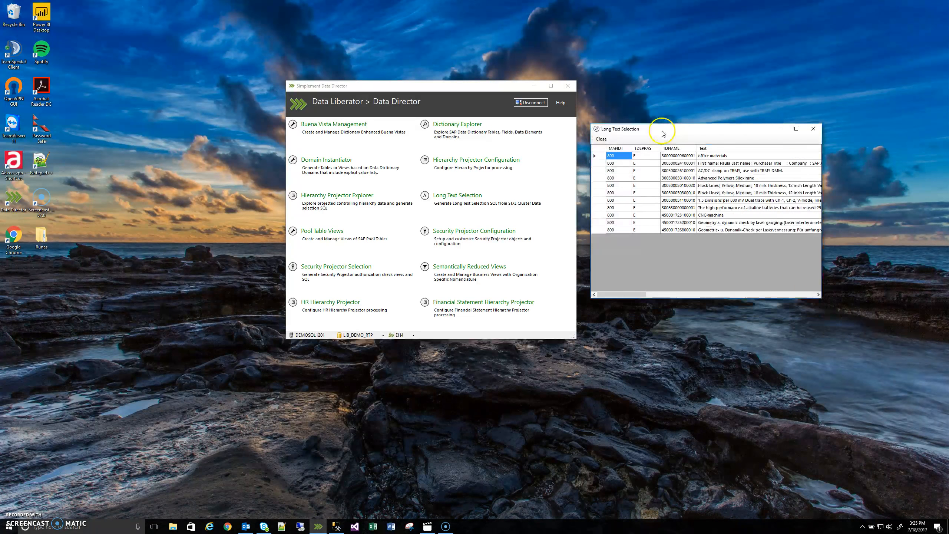
pyautogui.moveTo(661, 131); pyautogui.dragTo(429, 131)
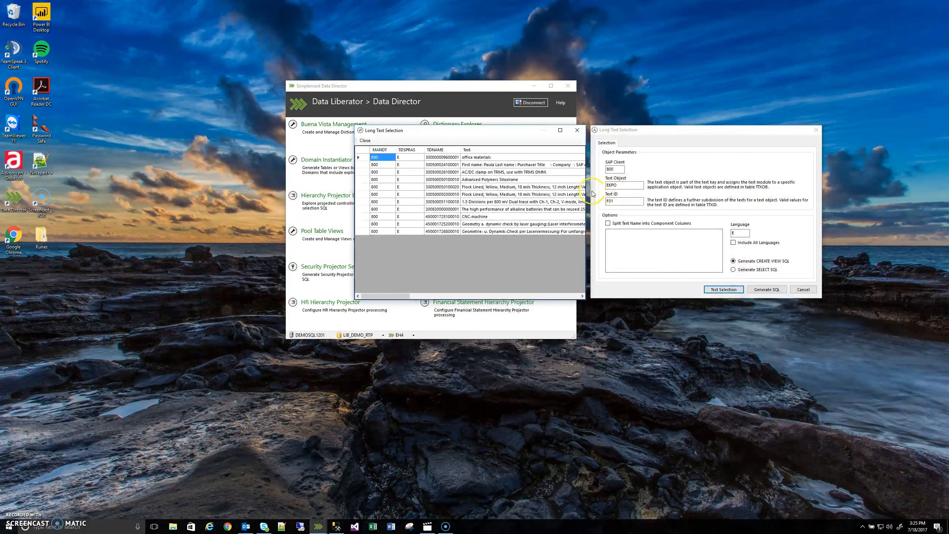
pyautogui.moveTo(585, 187); pyautogui.dragTo(920, 187)
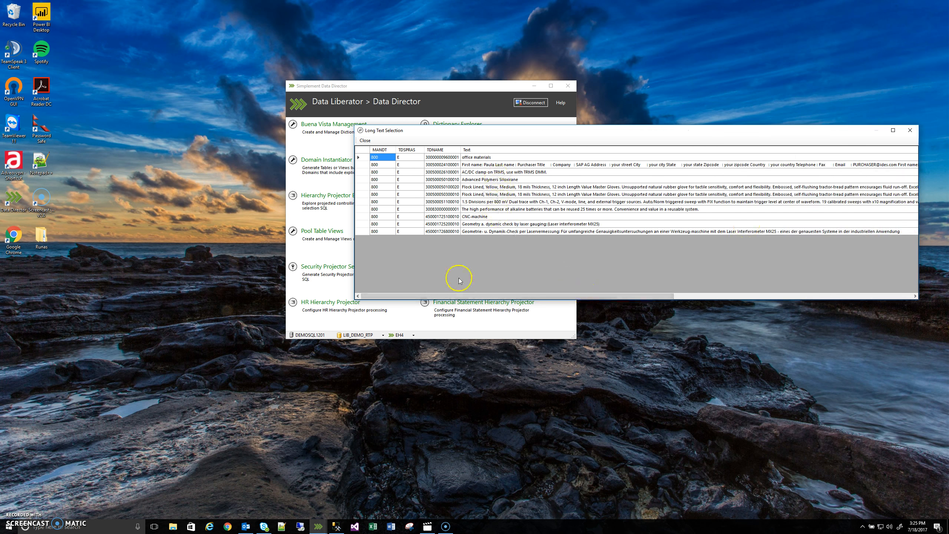
pyautogui.moveTo(460, 297); pyautogui.dragTo(415, 270)
pyautogui.click(910, 130)
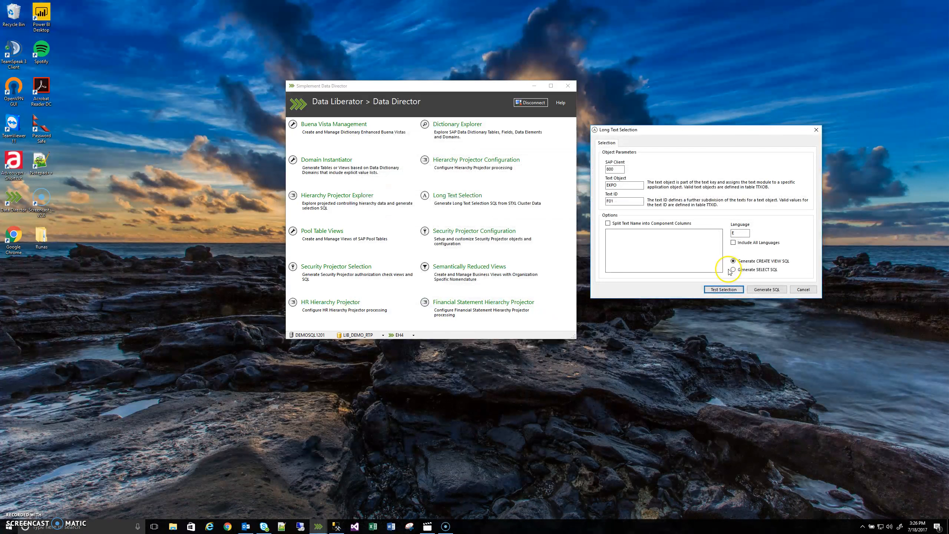
pyautogui.click(728, 289)
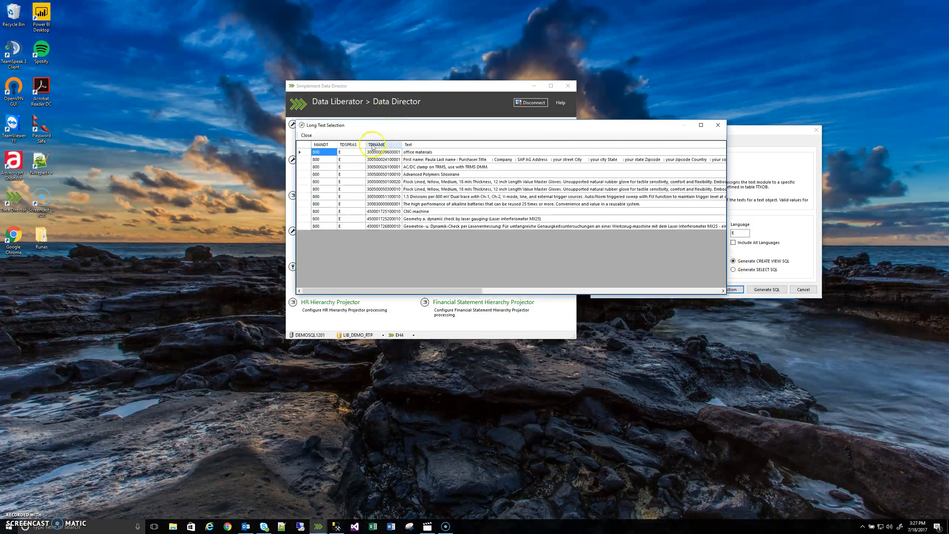
pyautogui.click(306, 135)
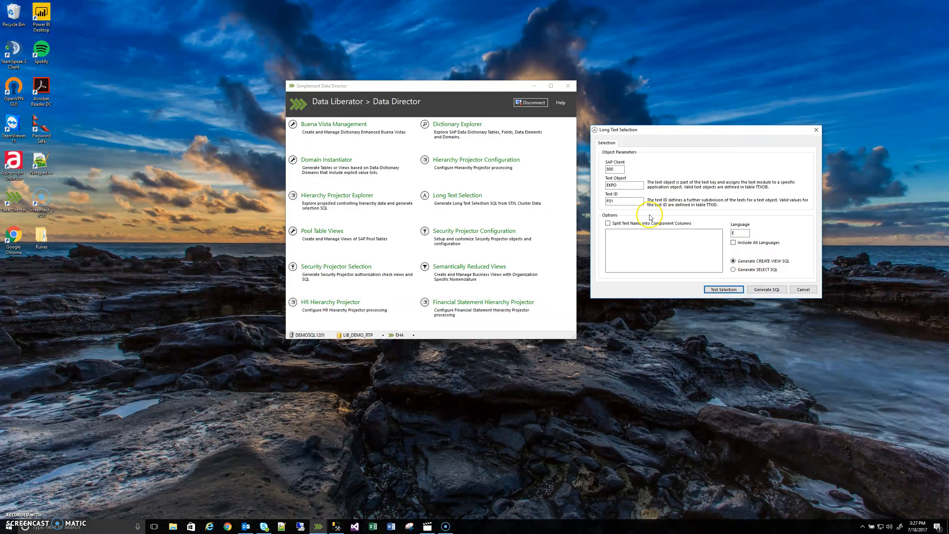
# Step: Set the language to D and test the selection, viewing the results in a moved, wider window before closing it
pyautogui.click(744, 236)
pyautogui.click(745, 234)
pyautogui.write('D')
pyautogui.click(724, 289)
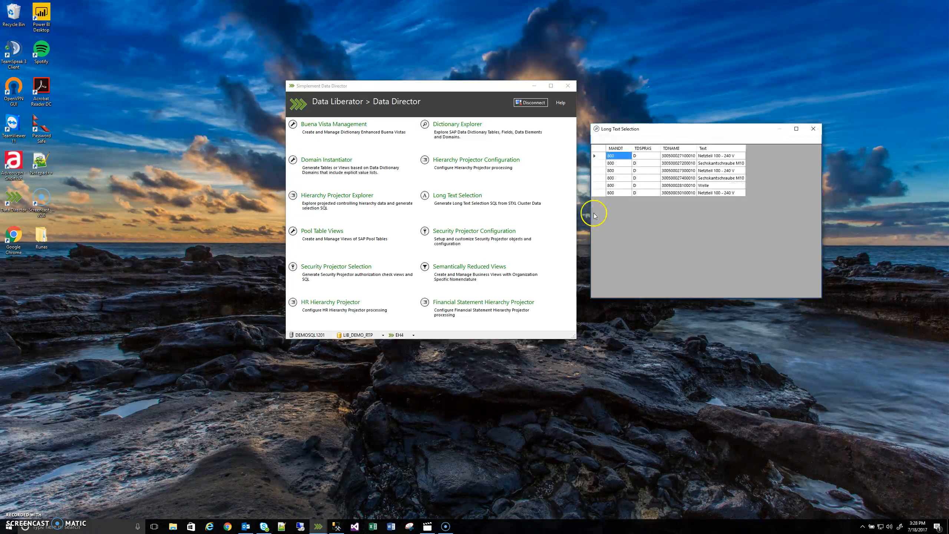
pyautogui.moveTo(652, 129); pyautogui.dragTo(375, 134)
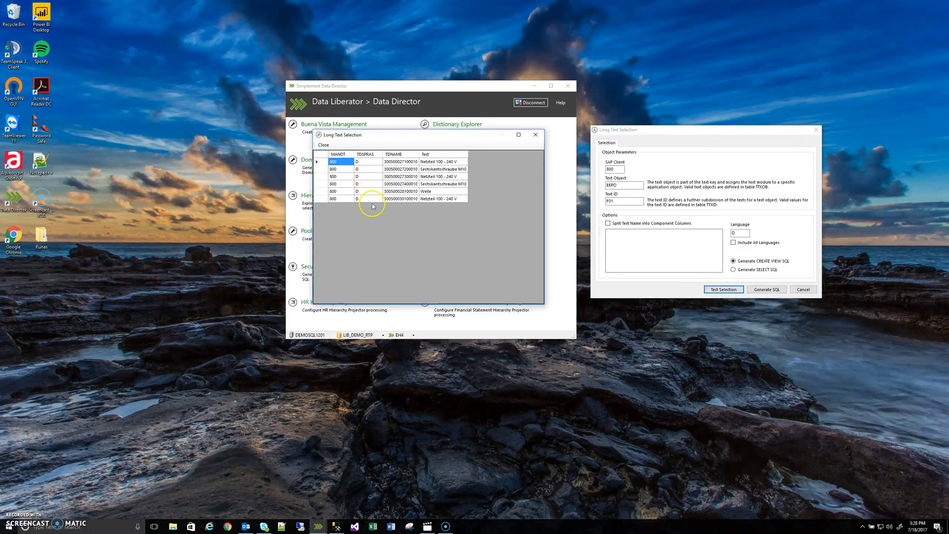
pyautogui.moveTo(544, 303); pyautogui.dragTo(675, 273)
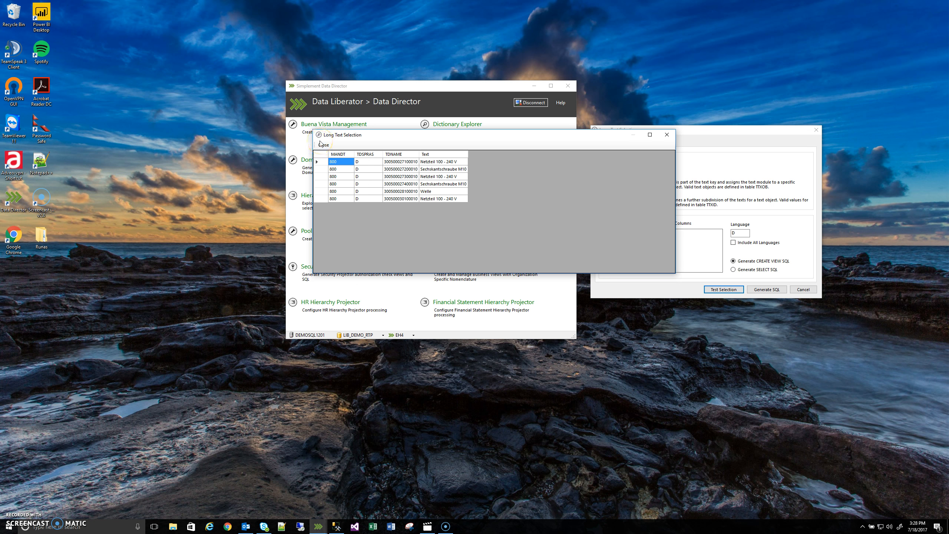
pyautogui.click(667, 135)
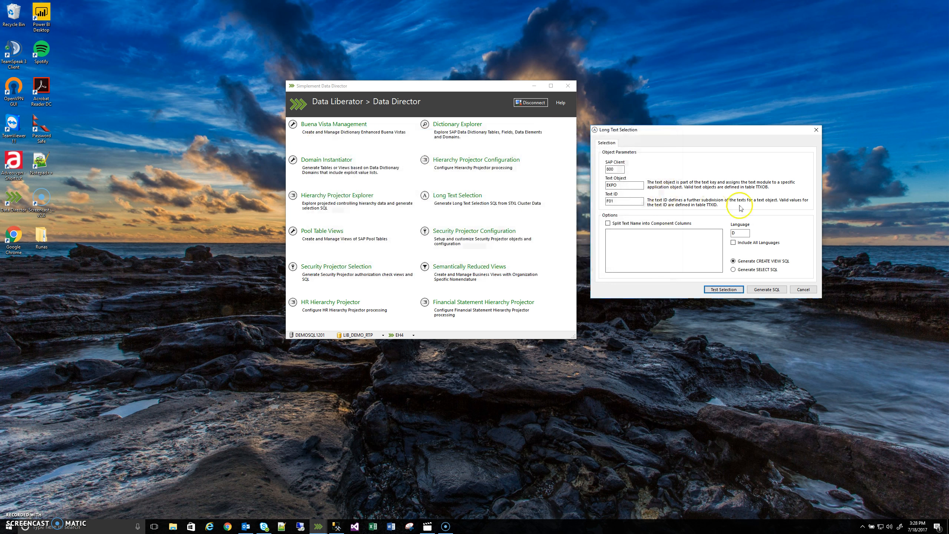
# Step: Set the language to I, test the long text selection and close the results
pyautogui.doubleClick(737, 233)
pyautogui.write('I')
pyautogui.click(728, 293)
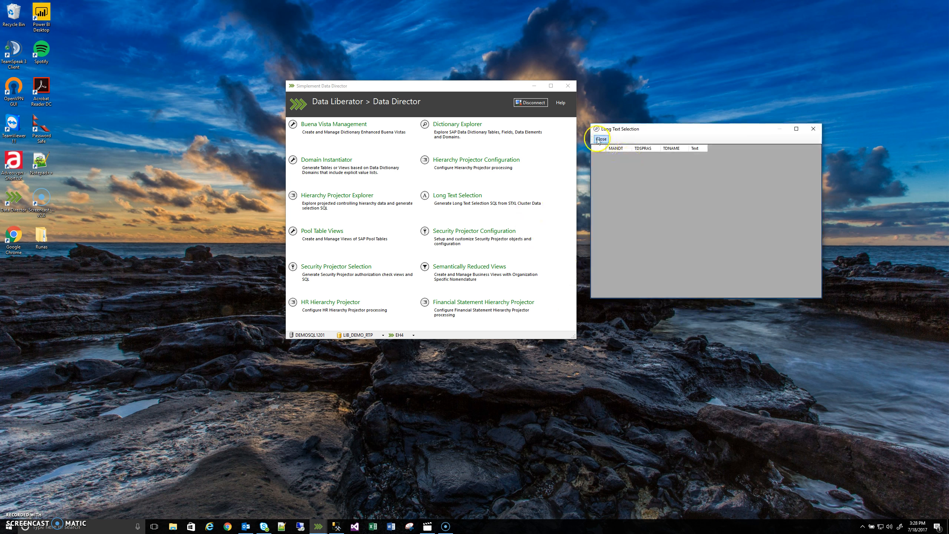
pyautogui.click(601, 140)
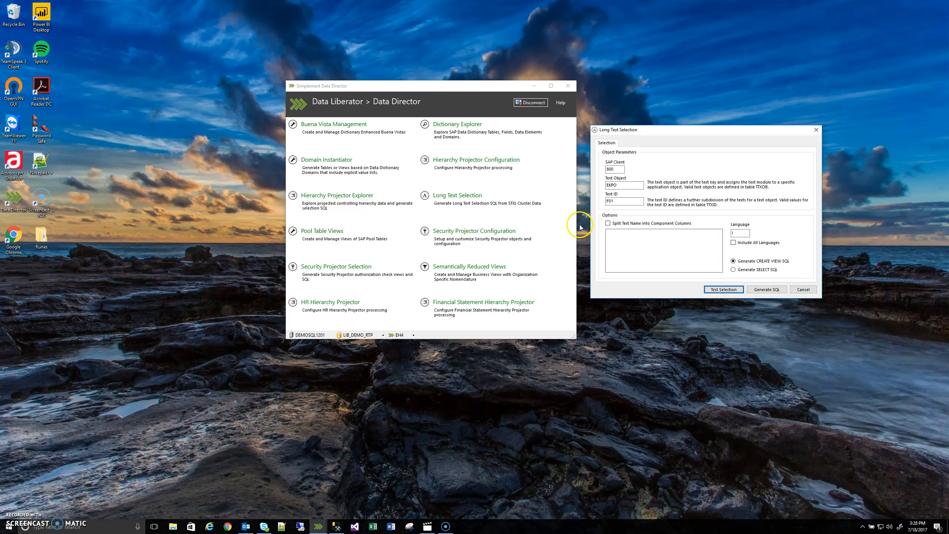
# Step: Include all languages, test the selection and move the results window beside the form to view the texts
pyautogui.click(733, 242)
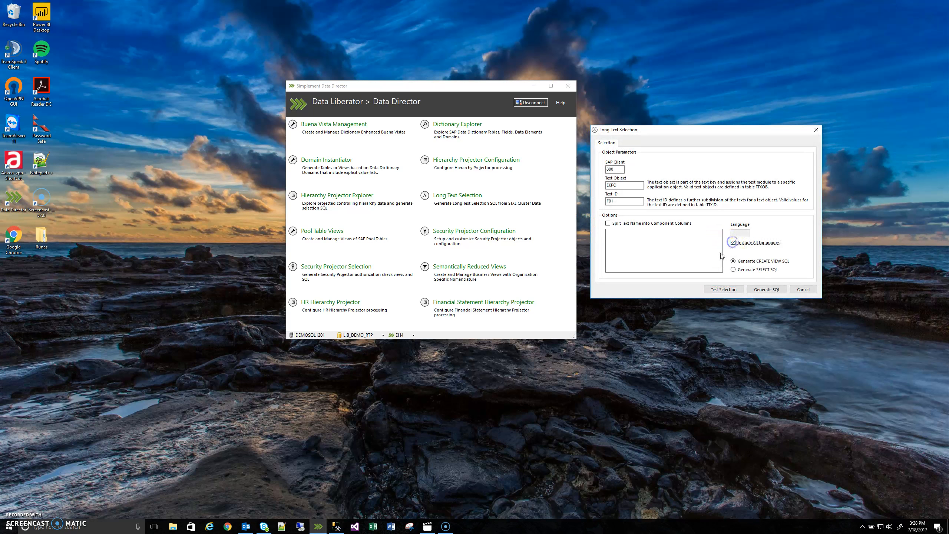
pyautogui.click(724, 290)
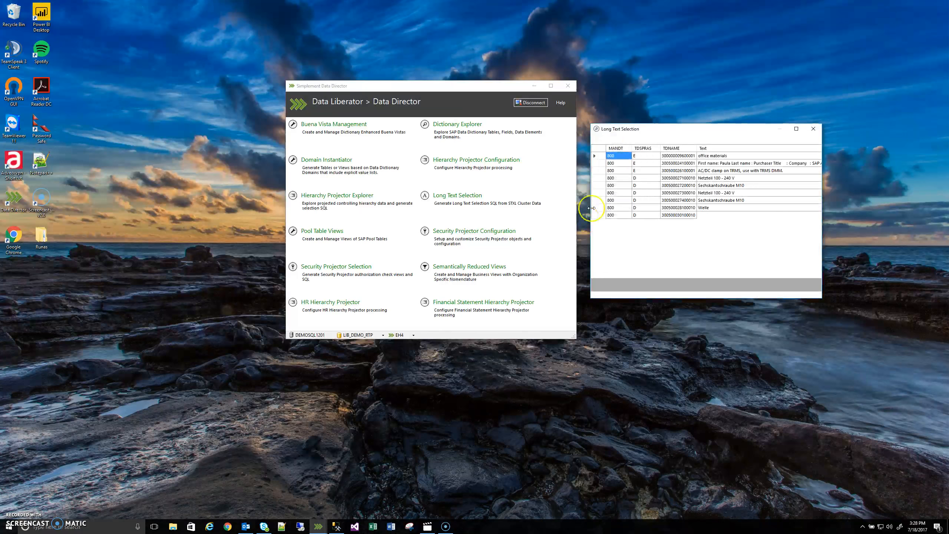
pyautogui.moveTo(680, 129); pyautogui.dragTo(389, 123)
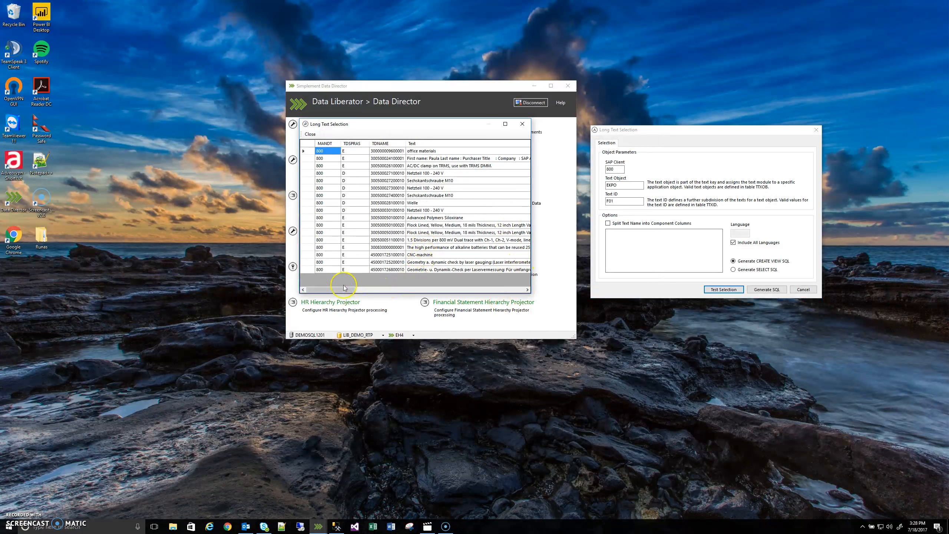
pyautogui.moveTo(321, 290); pyautogui.dragTo(323, 291)
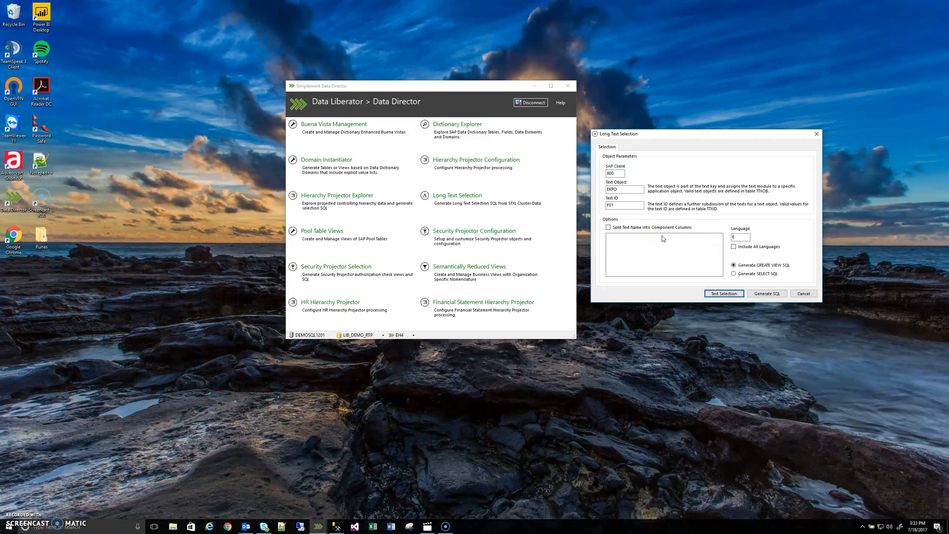
# Step: Test the language E selection, move and widen the results window, and sort the results by TDNAME in descending order
pyautogui.click(724, 294)
pyautogui.moveTo(653, 133); pyautogui.dragTo(329, 129)
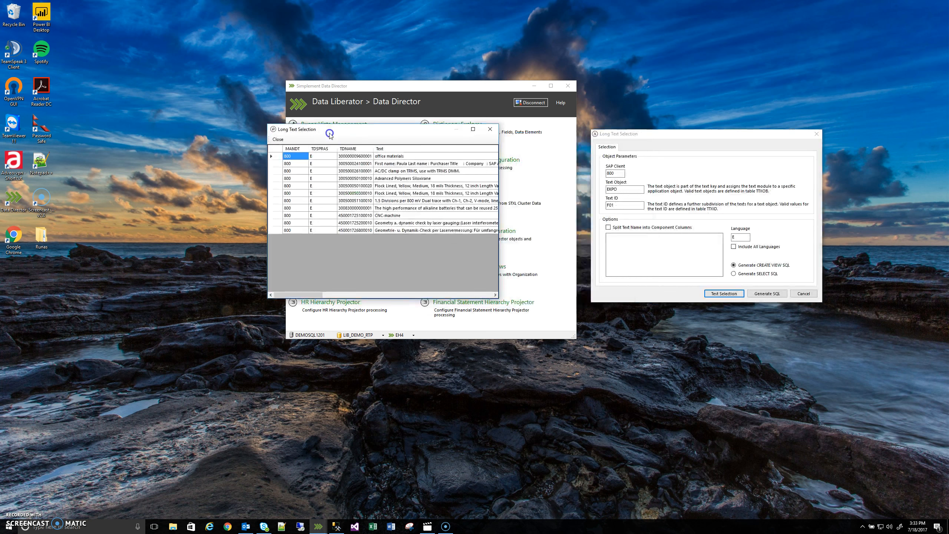
pyautogui.moveTo(499, 136); pyautogui.dragTo(586, 135)
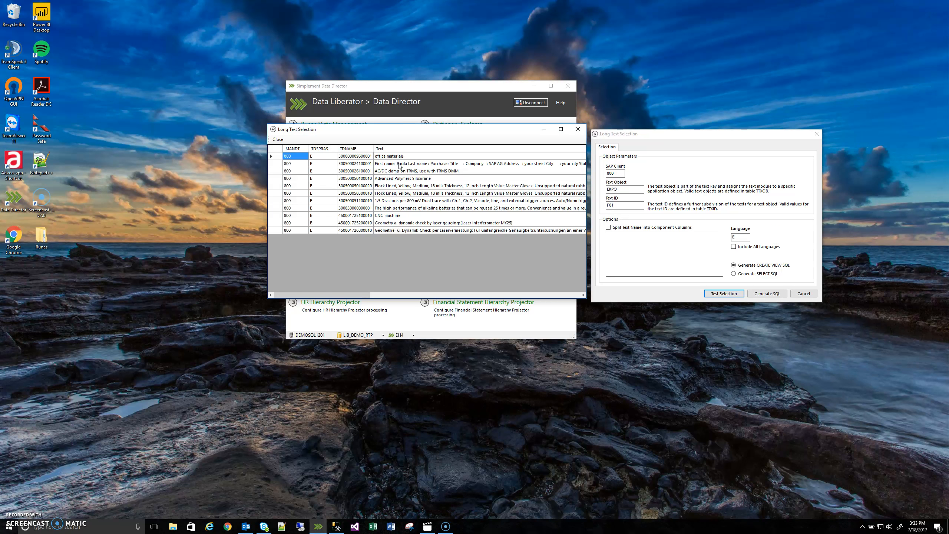
pyautogui.click(362, 148)
pyautogui.click(353, 150)
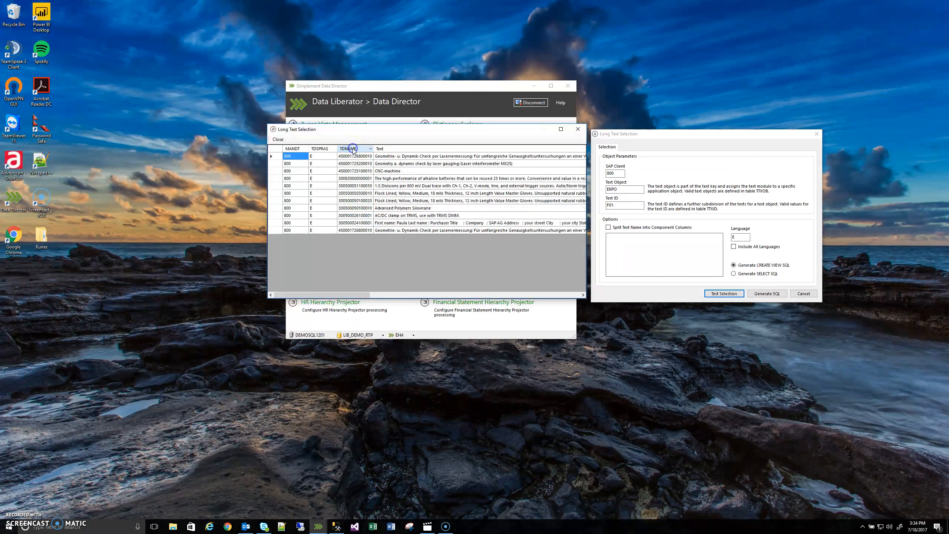
# Step: Sort the test results by TDNAME in ascending order, examine the text names and close the results
pyautogui.click(353, 150)
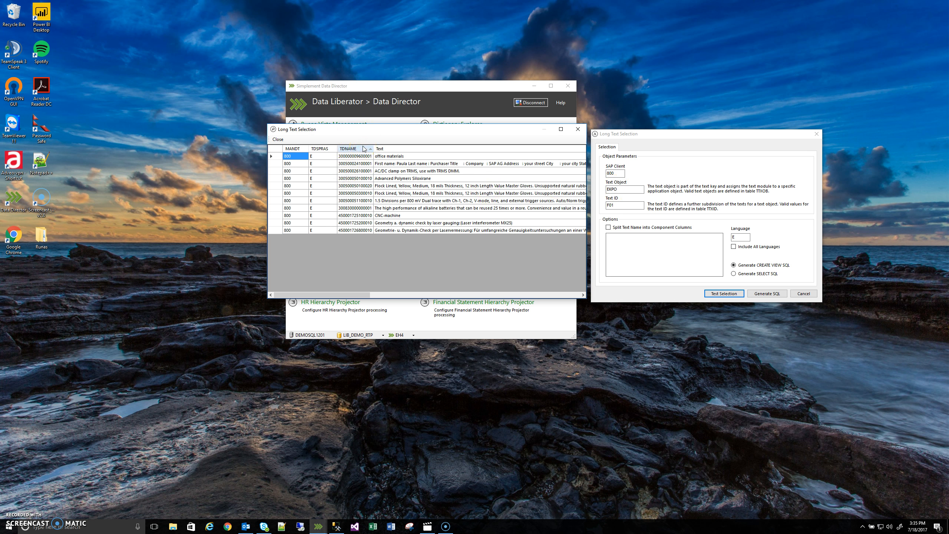
pyautogui.click(615, 173)
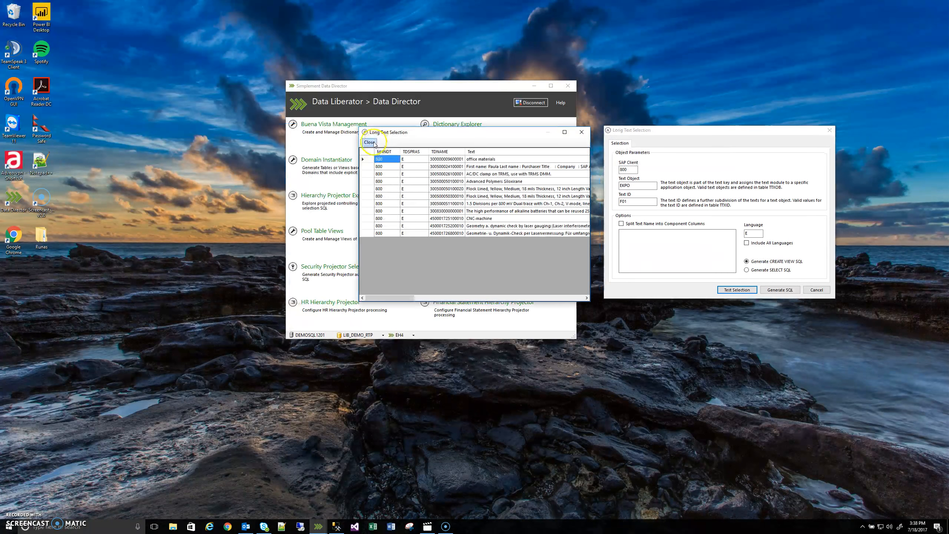
pyautogui.click(372, 146)
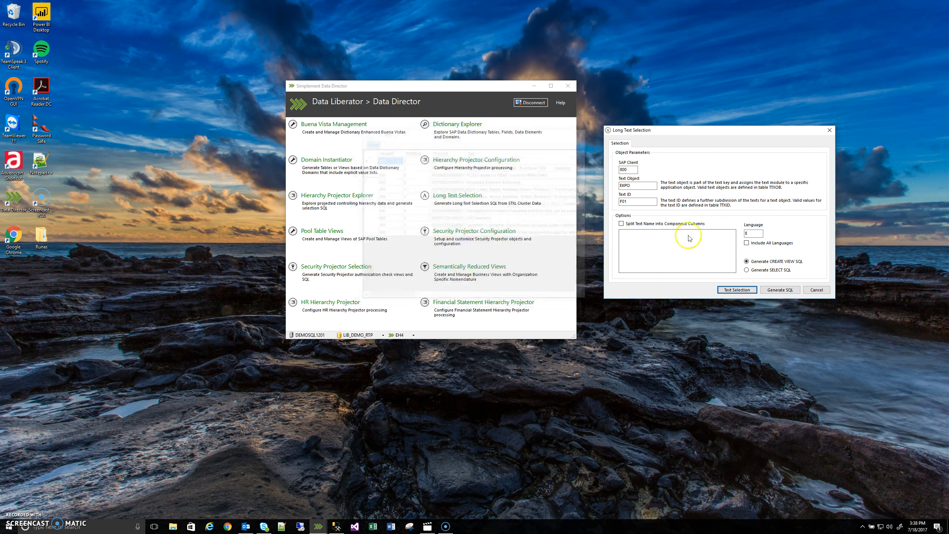
# Step: Enable splitting the text name into component columns and enter PO Doc as the first column alias
pyautogui.click(622, 224)
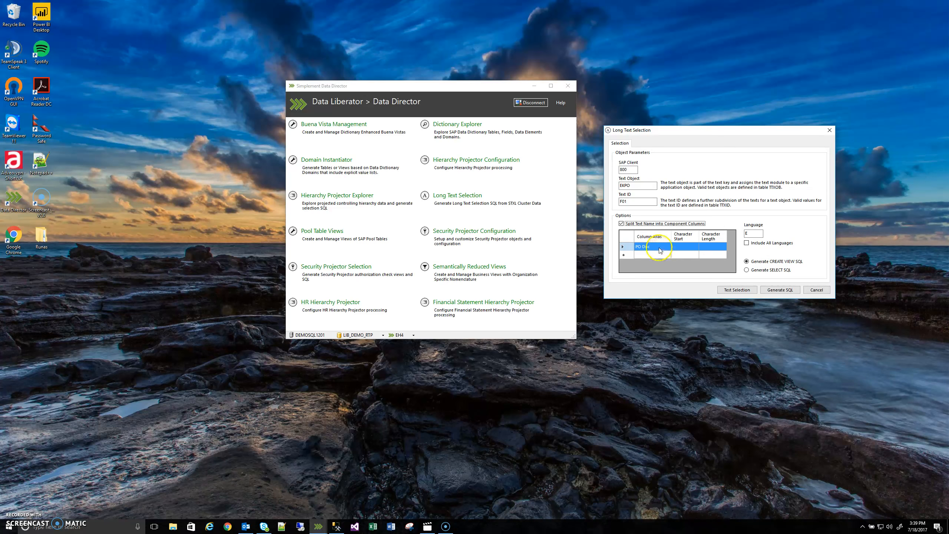
pyautogui.click(655, 247)
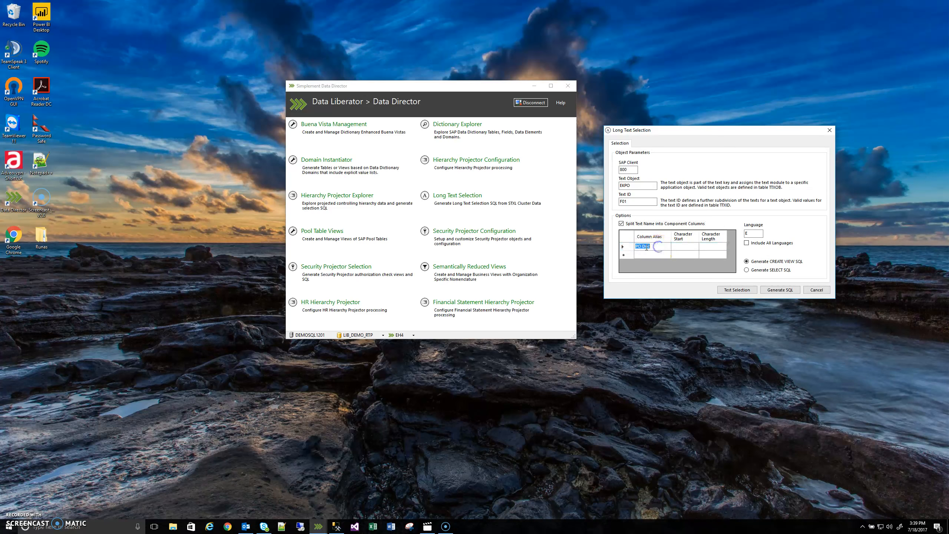
pyautogui.click(686, 247)
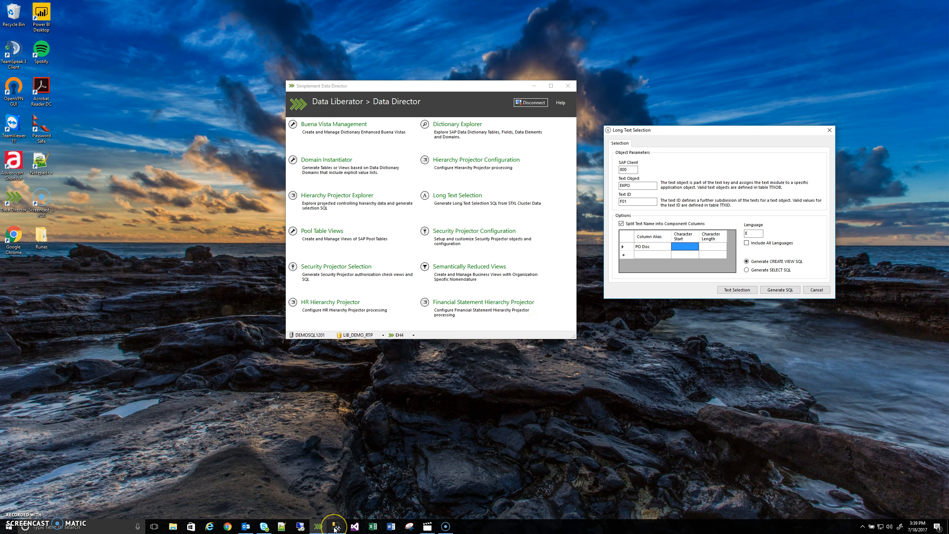
# Step: Switch to SQL Server Management Studio and examine the query and results for the maximum lengths of EBELN and EBELP in EKPO
pyautogui.click(360, 493)
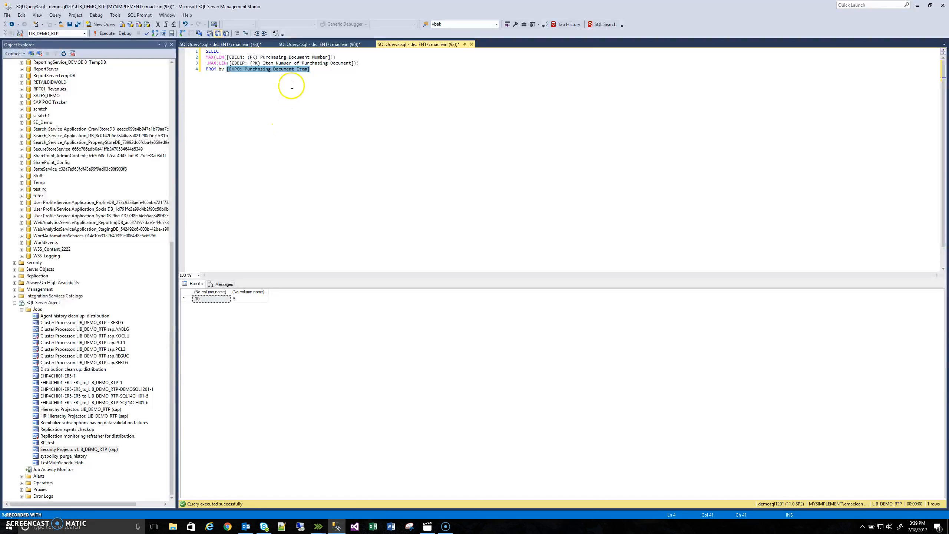
pyautogui.moveTo(310, 70); pyautogui.dragTo(182, 49)
pyautogui.click(315, 90)
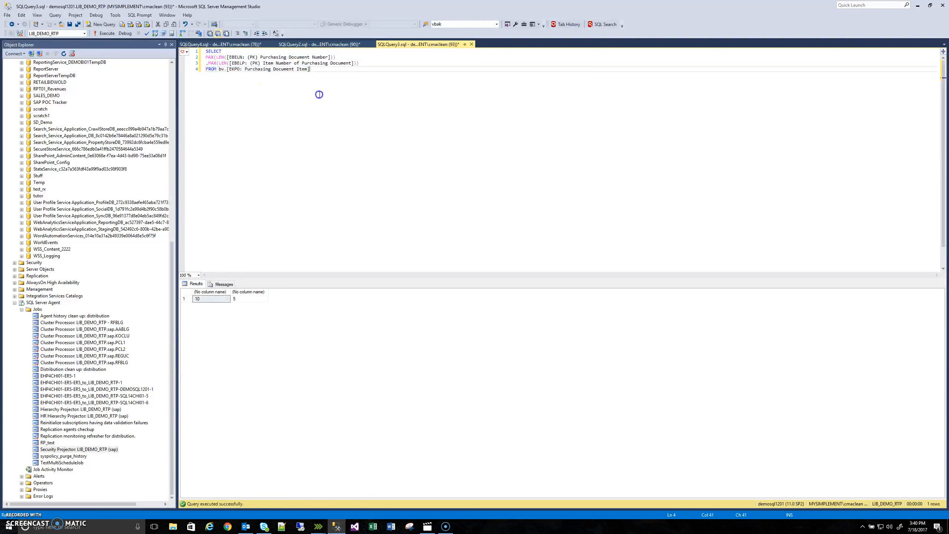
pyautogui.click(294, 57)
pyautogui.click(325, 106)
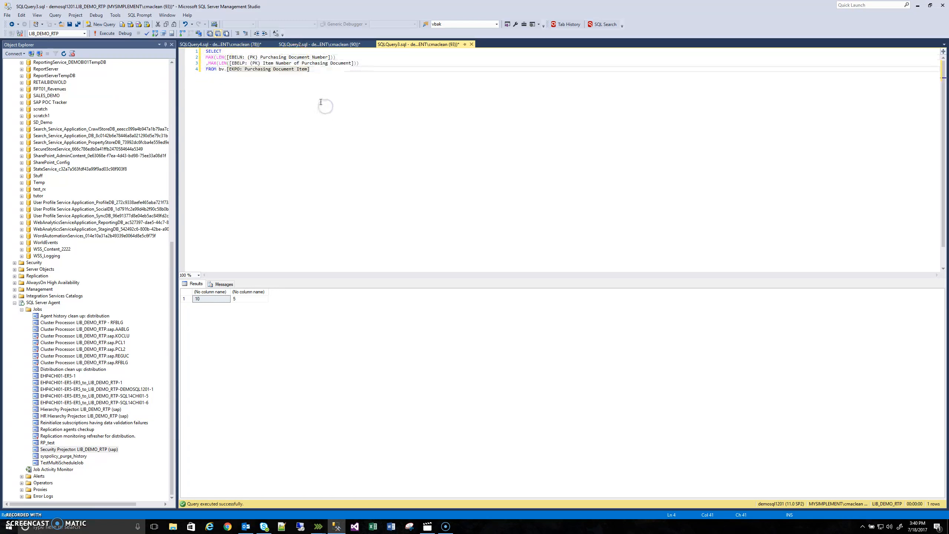
pyautogui.click(311, 67)
pyautogui.click(243, 299)
pyautogui.click(275, 172)
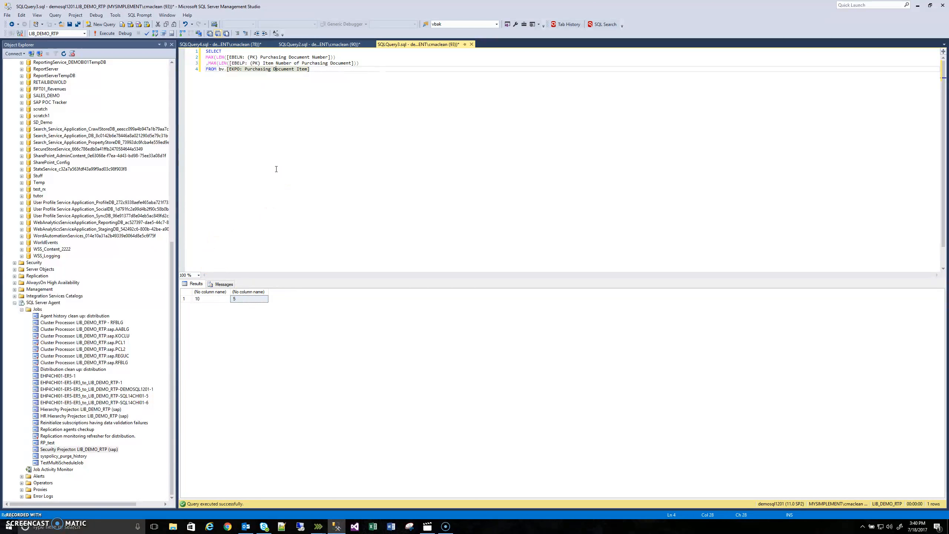
pyautogui.click(276, 171)
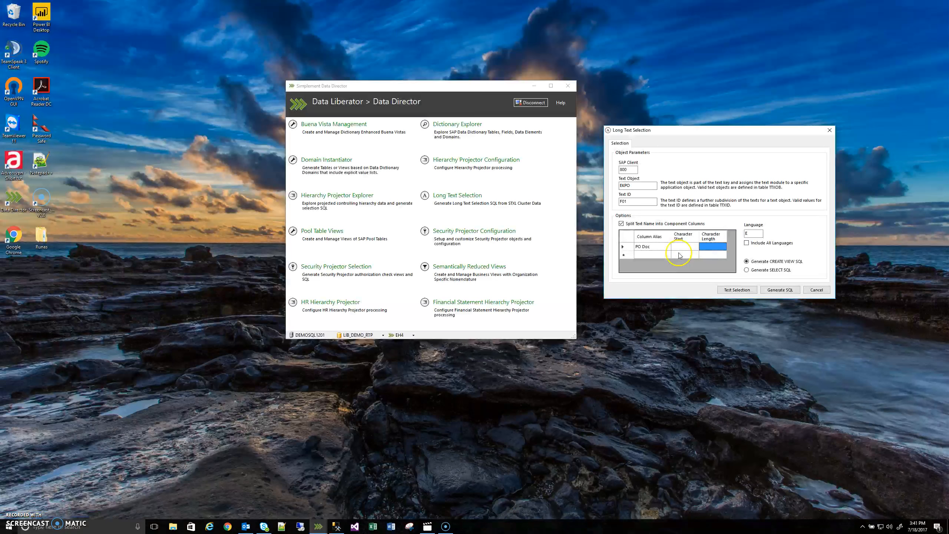
# Step: Switch back to Data Director and set the PO Doc column's character start to 1 and character length to 10
pyautogui.click(684, 246)
pyautogui.click(677, 248)
pyautogui.write('1')
pyautogui.click(712, 247)
pyautogui.write('10')
# Step: Add a second component column with alias PO Line Item, character start 11 and character length 15
pyautogui.click(636, 255)
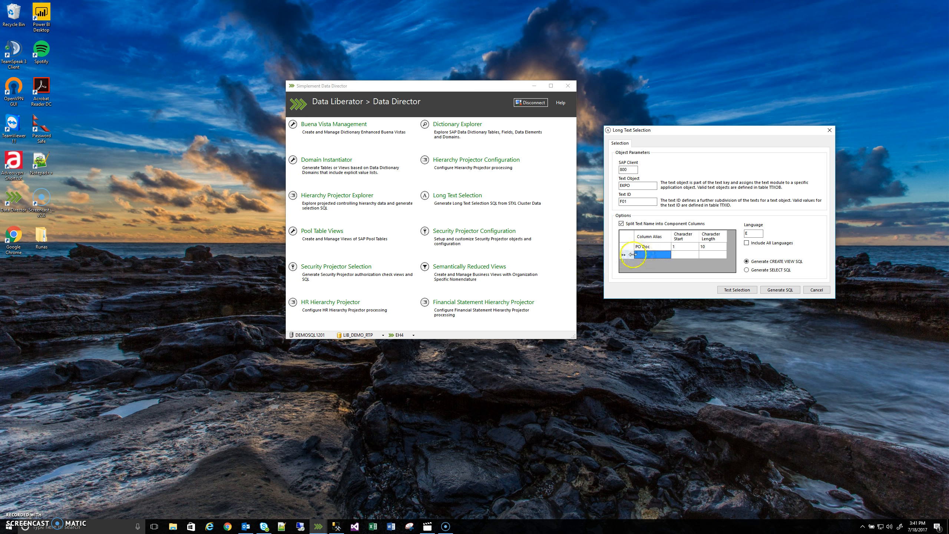
pyautogui.write('PO Li')
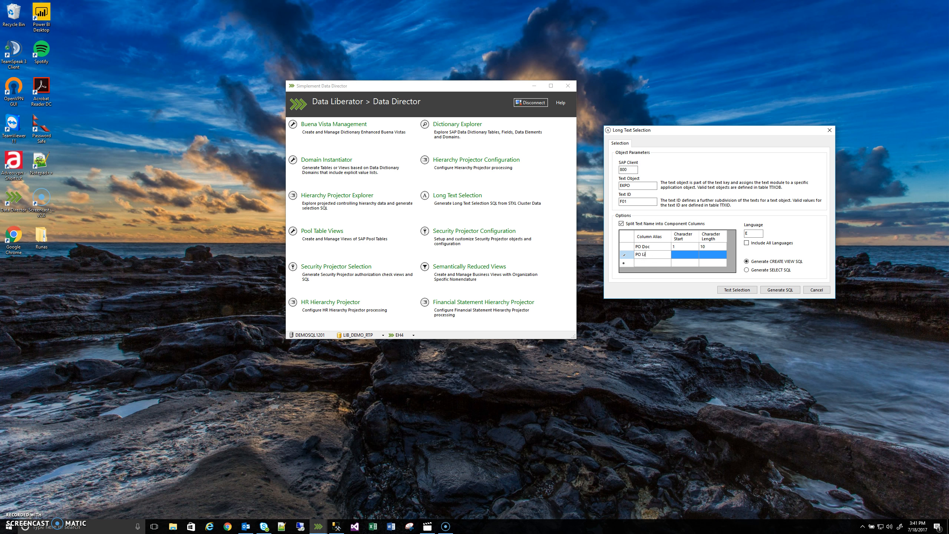
pyautogui.write('ne Item')
pyautogui.press('Tab')
pyautogui.write('11')
pyautogui.click(712, 256)
pyautogui.write('15')
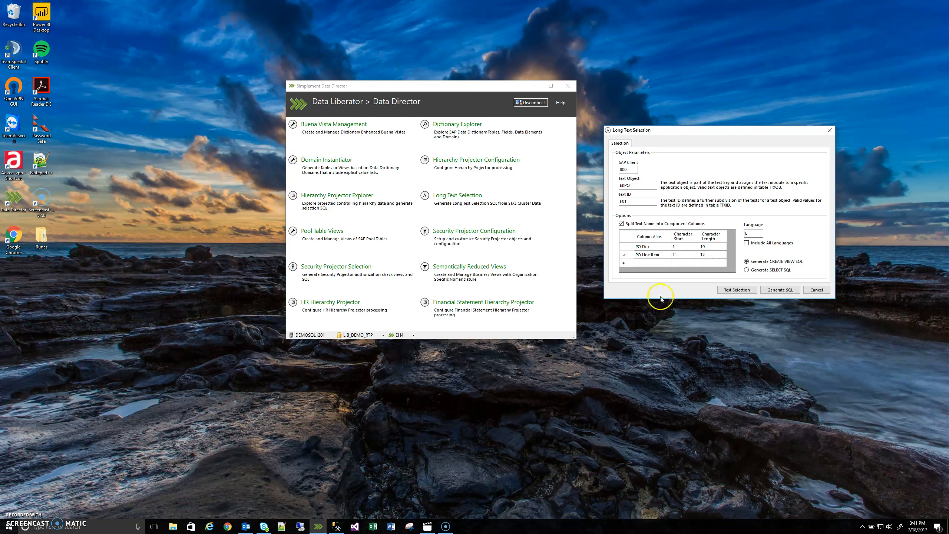
# Step: Test the selection with the split columns, move the results window beside the form and examine the PO Doc and PO Line Item values
pyautogui.click(733, 291)
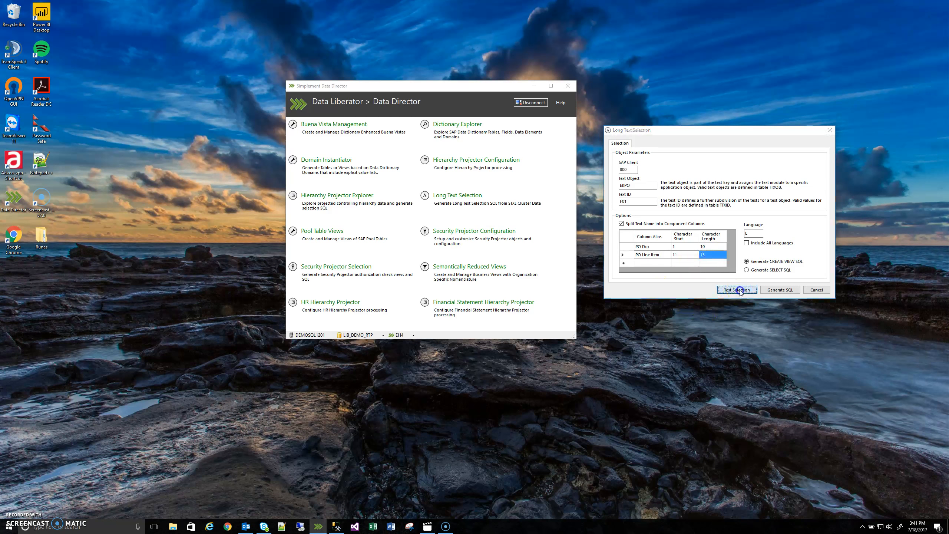
pyautogui.moveTo(699, 129); pyautogui.dragTo(378, 118)
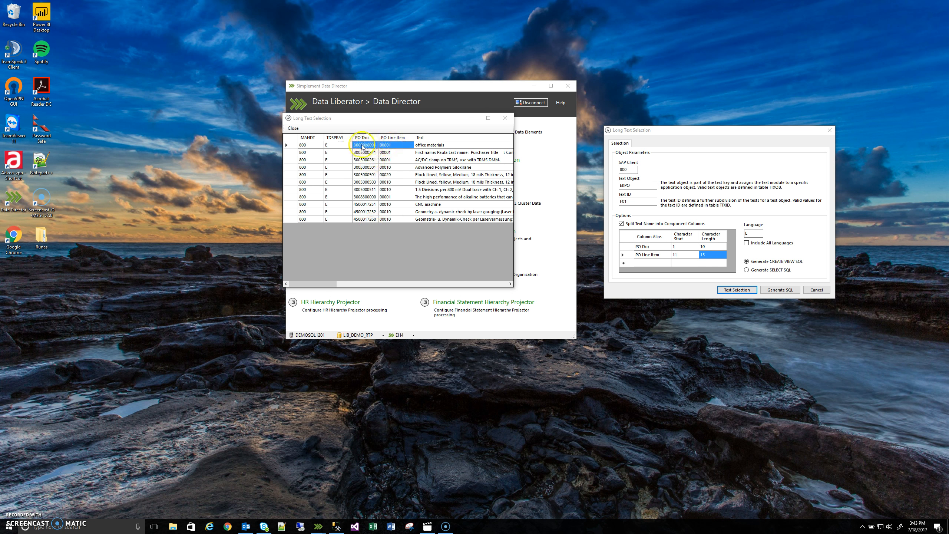
pyautogui.click(393, 146)
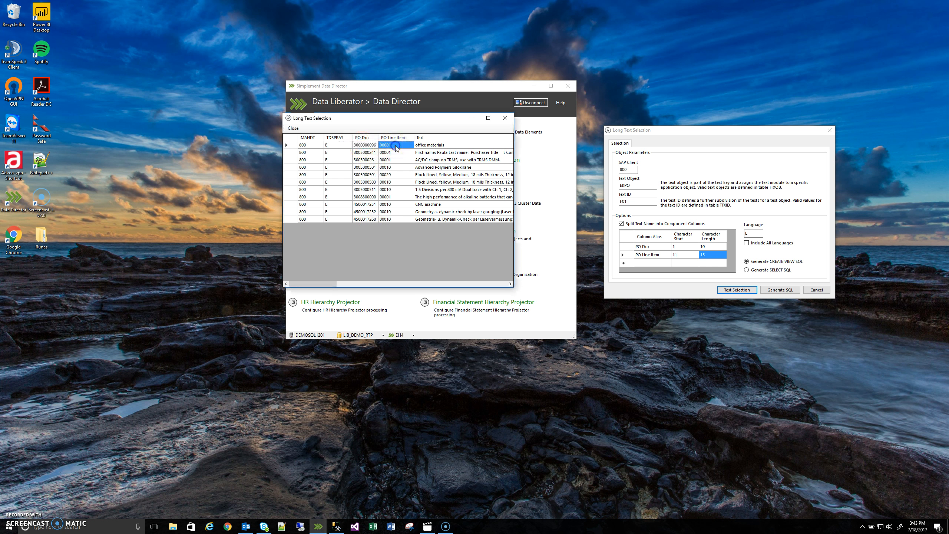
# Step: Run the EKPO query for the first result's document and line item in SQL Server Management Studio, then return to Data Director and close the results
pyautogui.hotkey('alt', 'Tab')
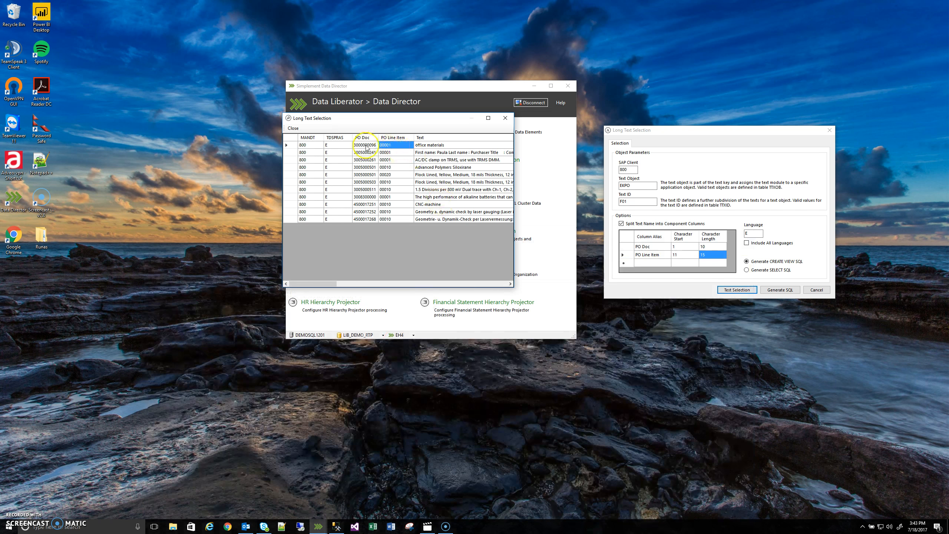
pyautogui.click(367, 145)
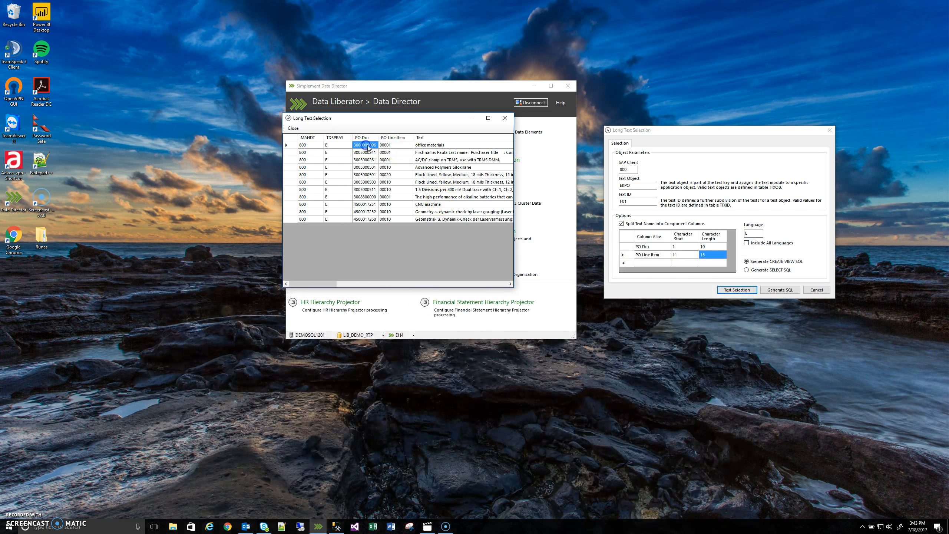
pyautogui.keyDown('shift'); pyautogui.click(391, 146); pyautogui.keyUp('shift')
pyautogui.click(336, 527)
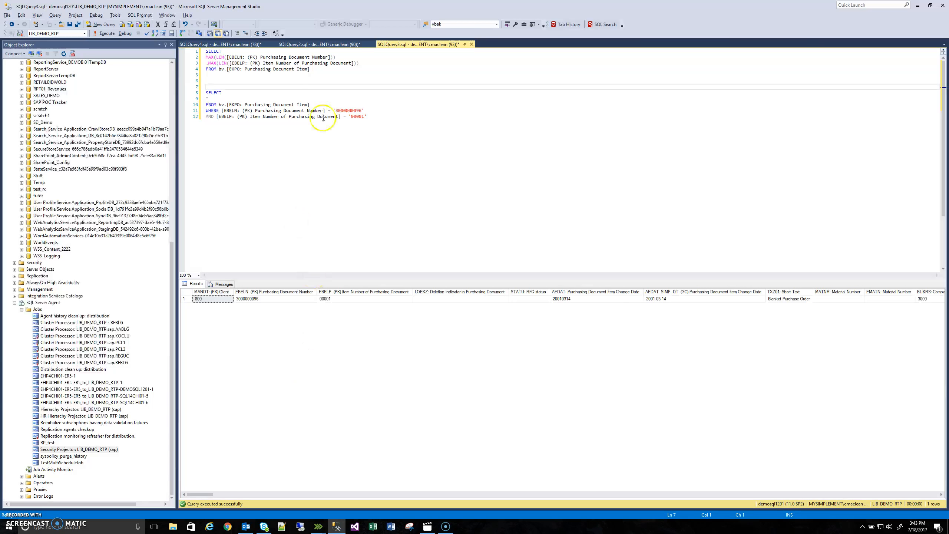
pyautogui.moveTo(370, 116); pyautogui.dragTo(204, 94)
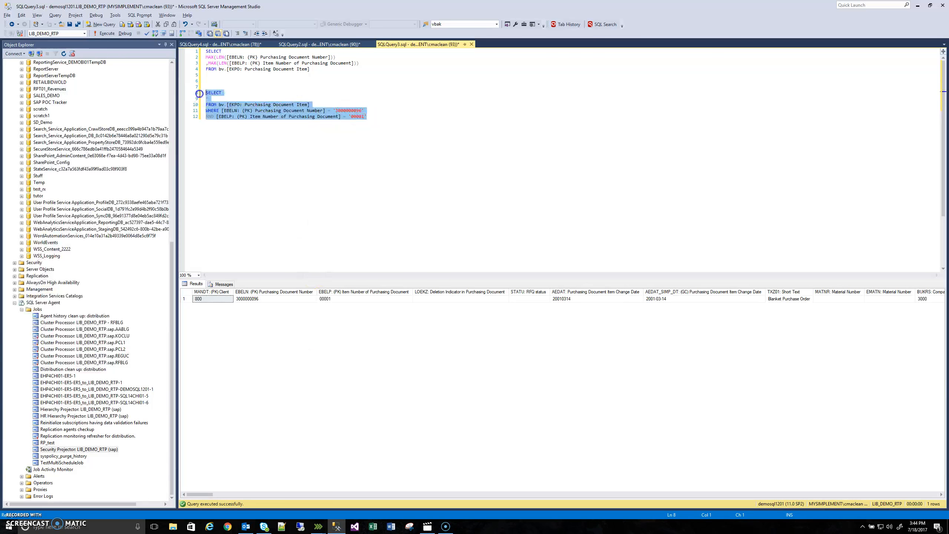
pyautogui.press('F5')
pyautogui.click(337, 527)
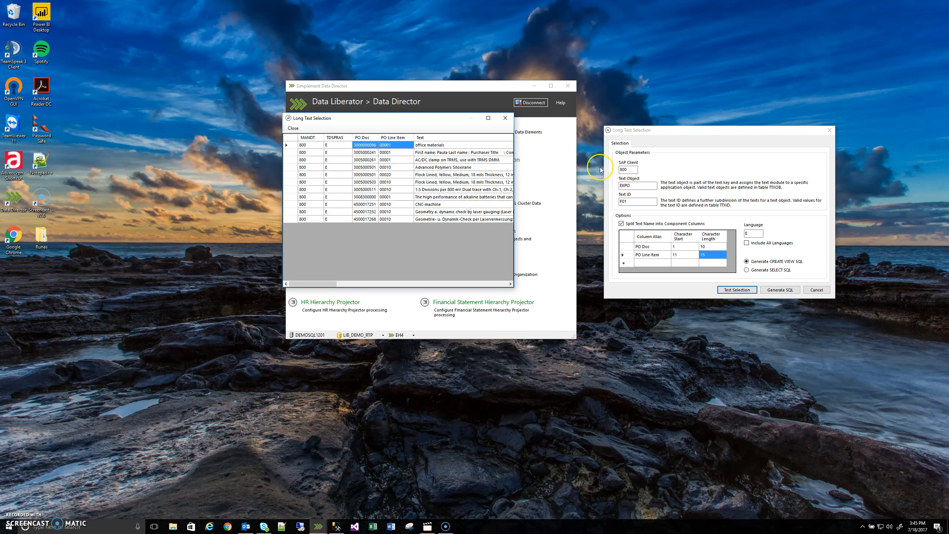
pyautogui.click(505, 118)
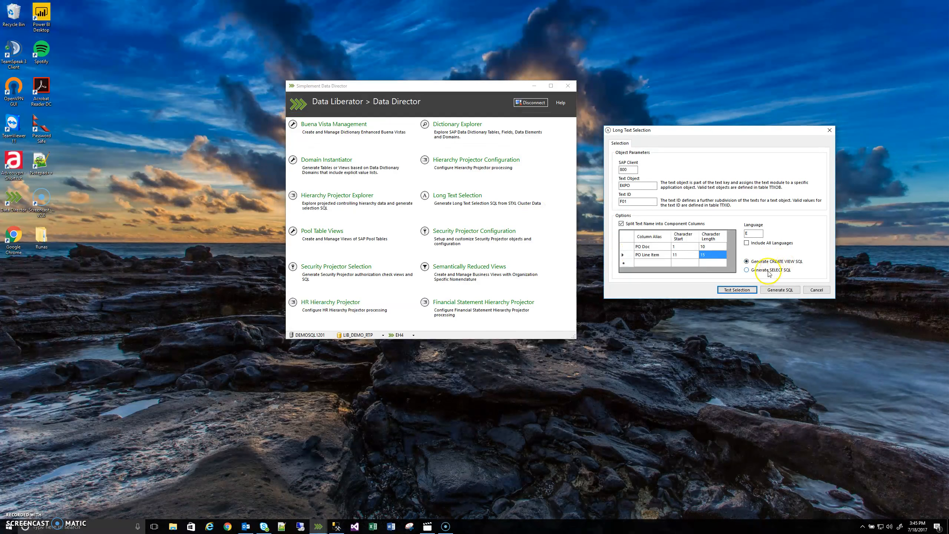